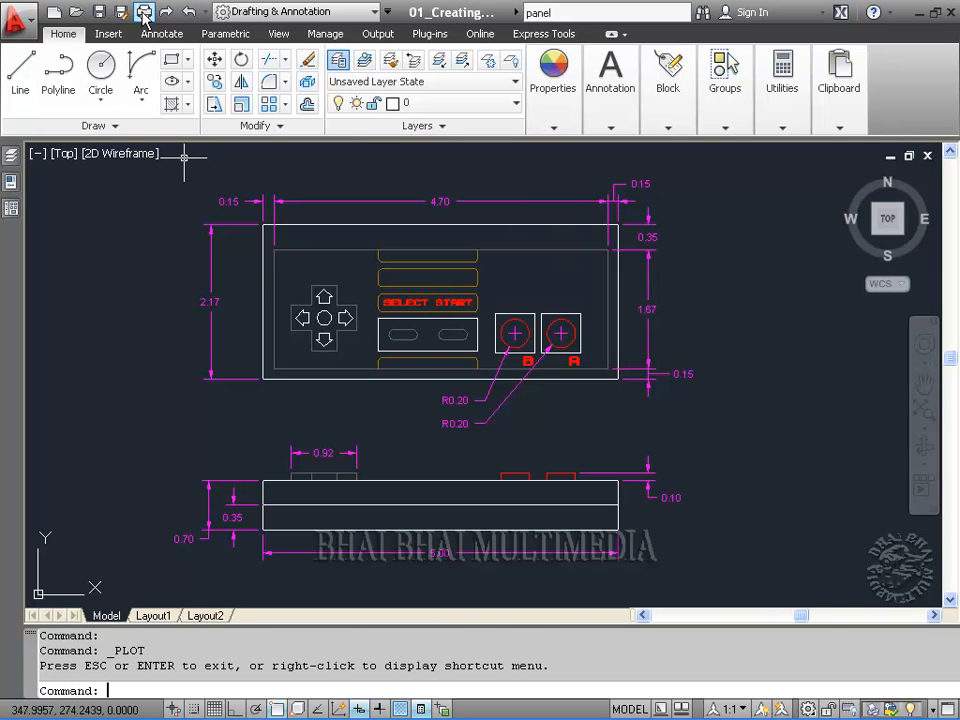
# Step: Start a plot of the model and choose the Hewlett-Packard HP-GL/2 Plotter as the output device
pyautogui.click(143, 12)
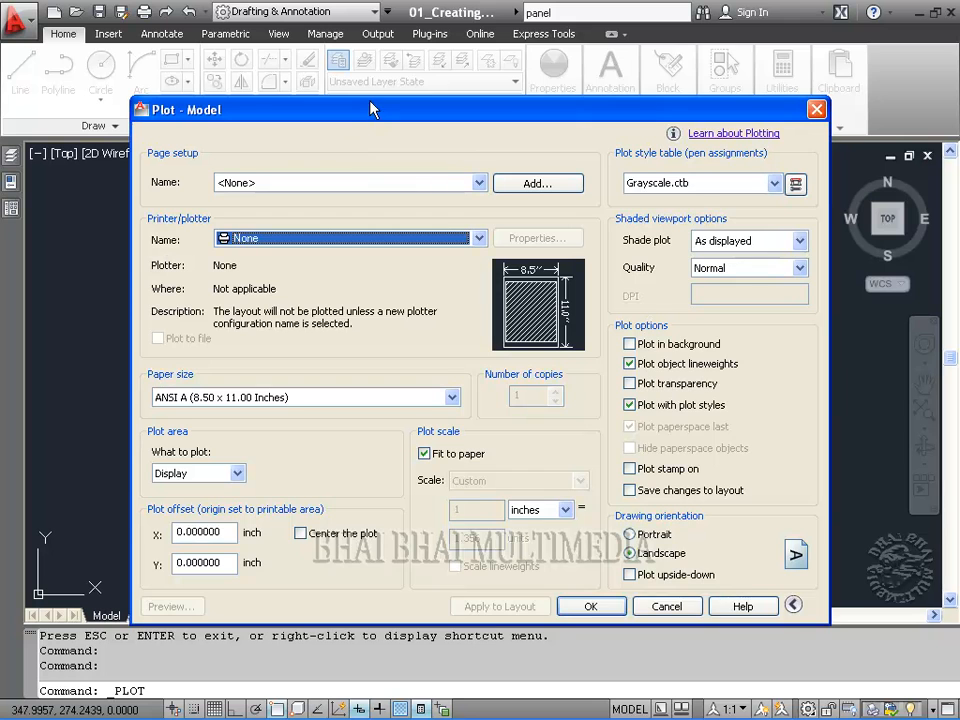
pyautogui.moveTo(370, 110); pyautogui.dragTo(357, 76)
pyautogui.click(464, 205)
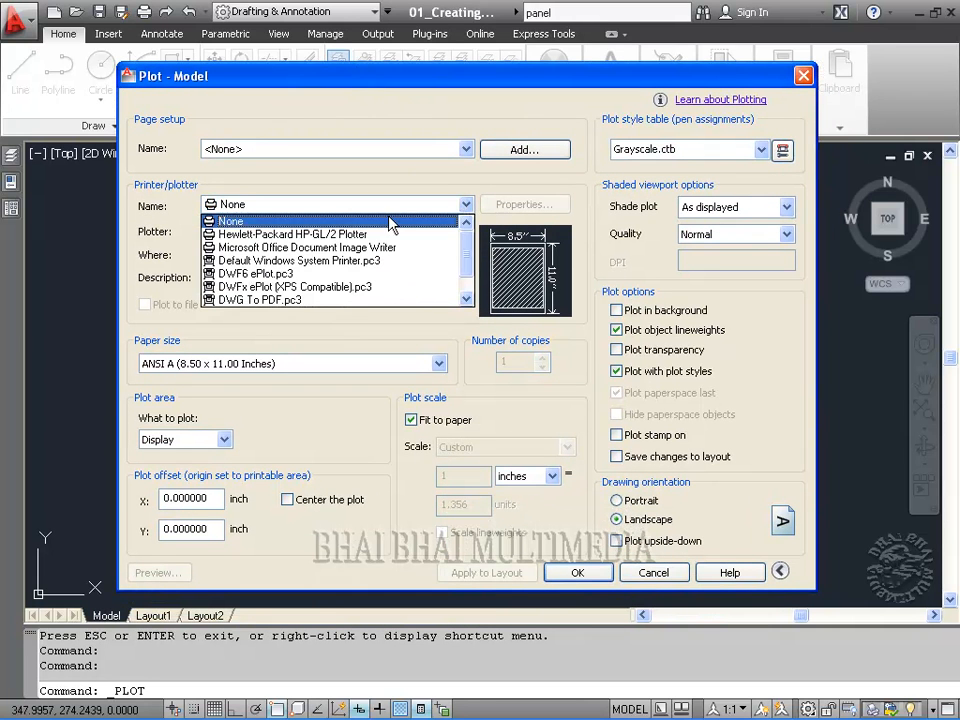
pyautogui.click(276, 236)
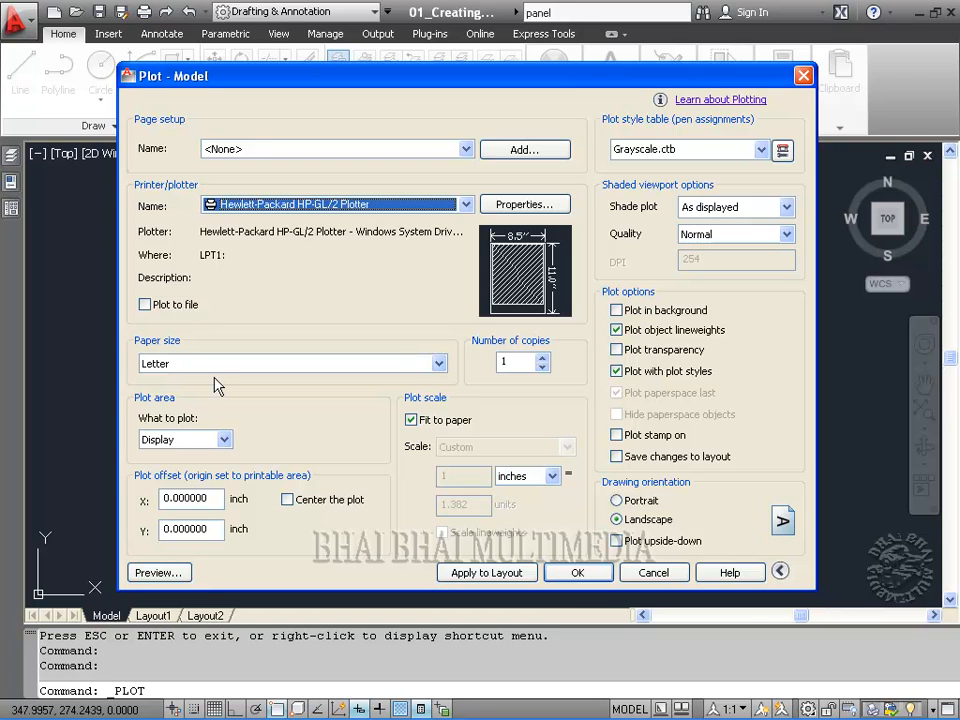
# Step: Set the plot area to a window enclosing both controller views and all their dimensions
pyautogui.click(222, 441)
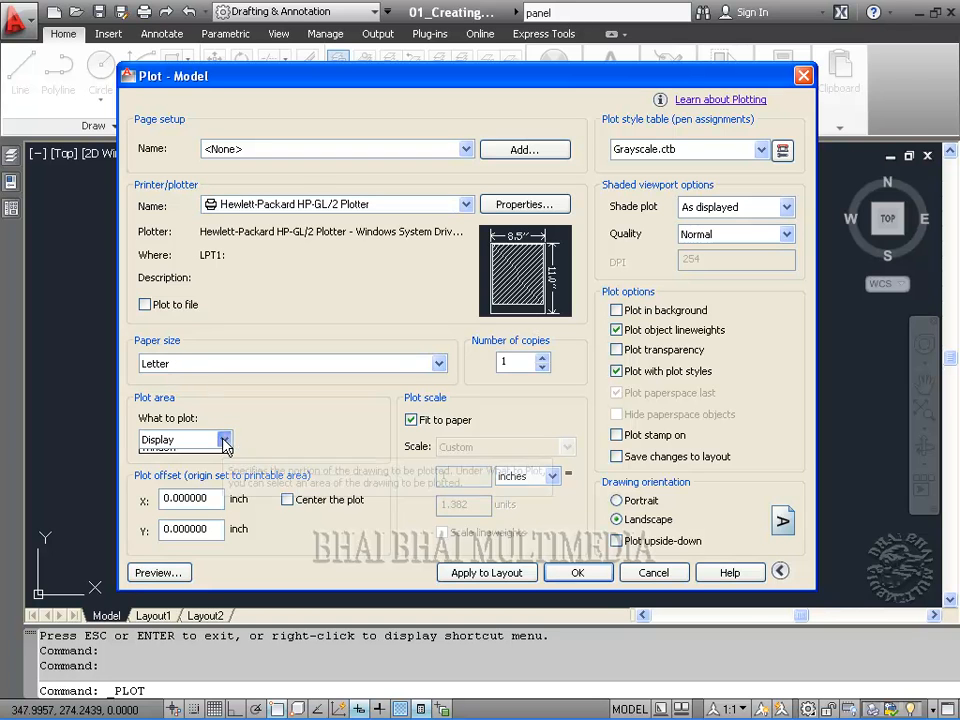
pyautogui.click(194, 494)
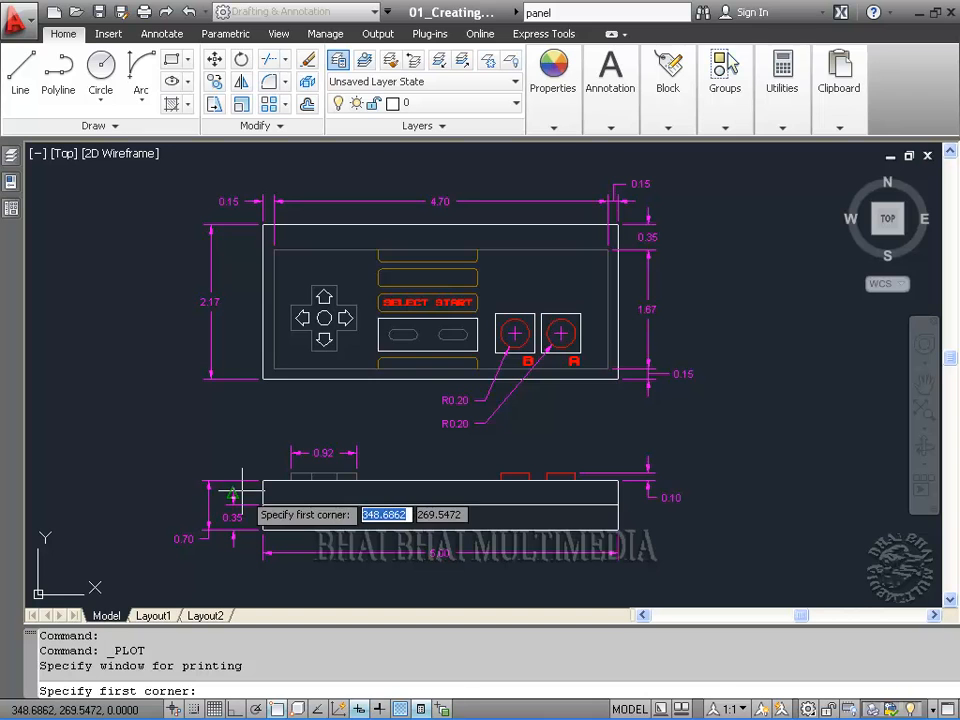
pyautogui.click(134, 170)
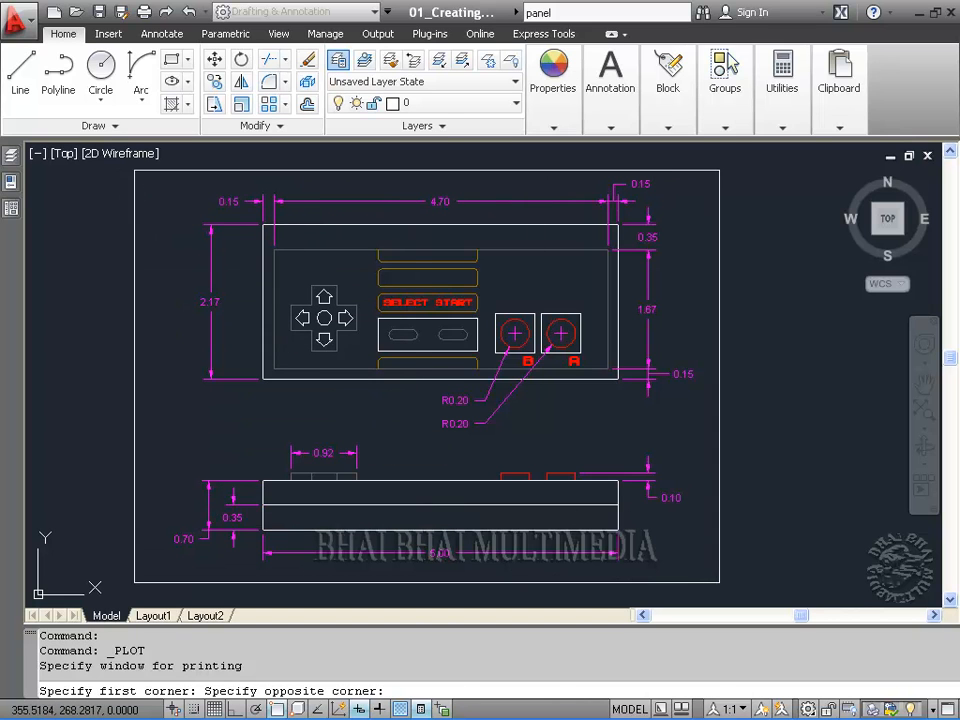
pyautogui.click(719, 582)
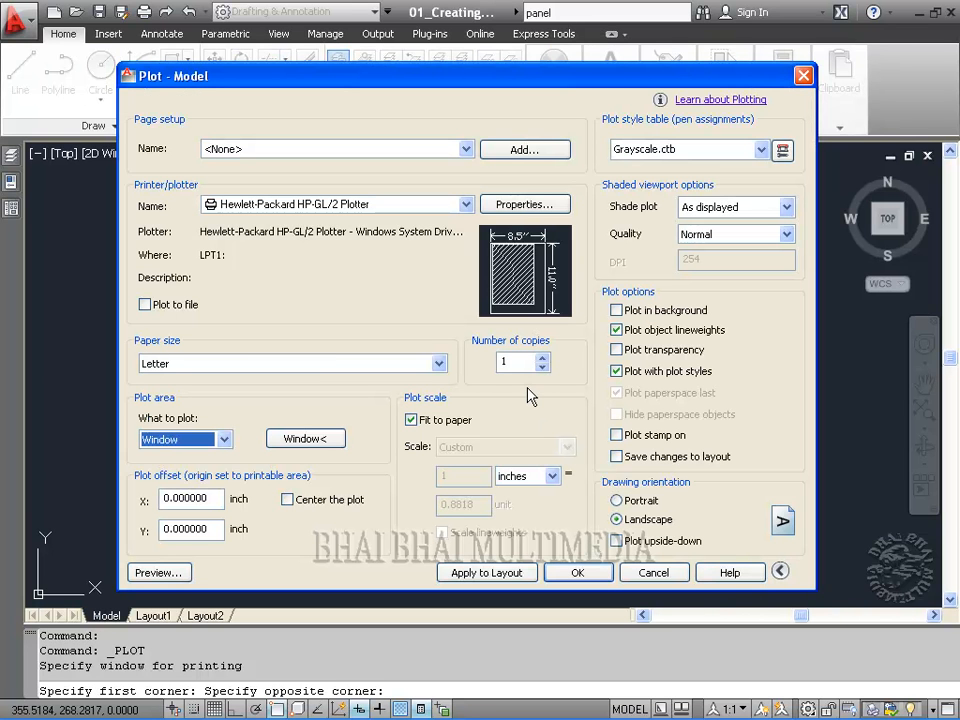
# Step: Turn off Fit to paper, set the plot scale to 1:1 and center the plot on the sheet
pyautogui.click(443, 418)
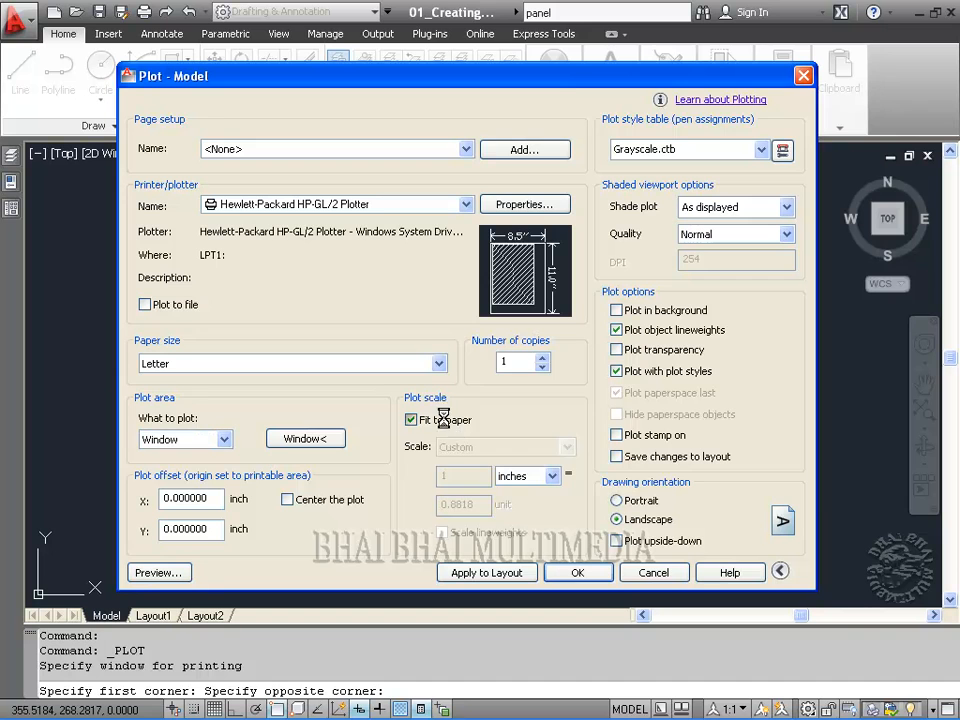
pyautogui.click(566, 447)
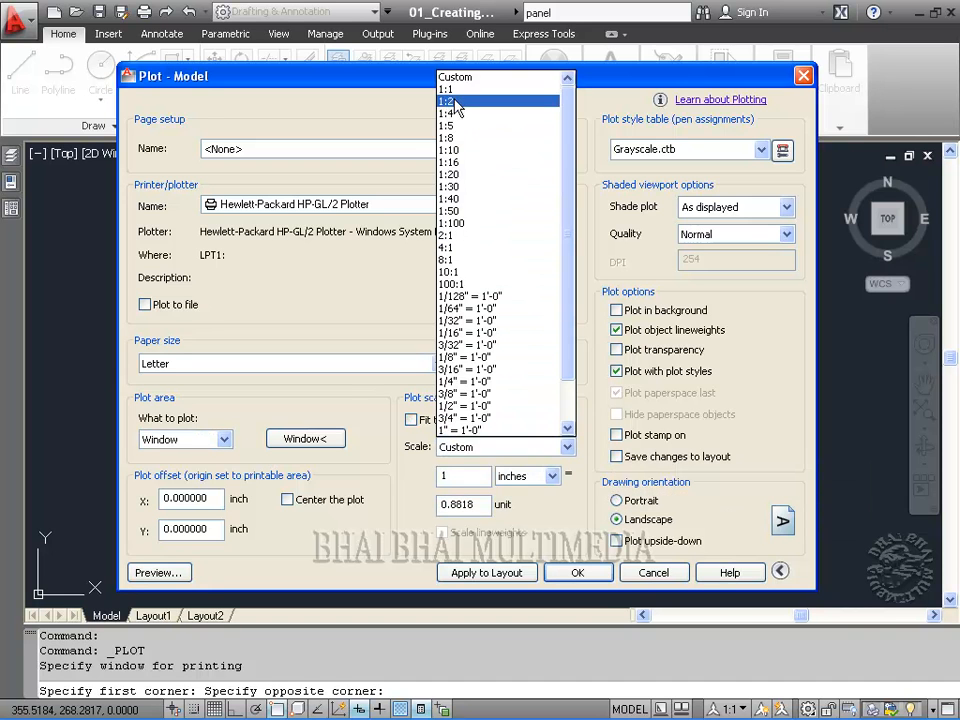
pyautogui.click(450, 90)
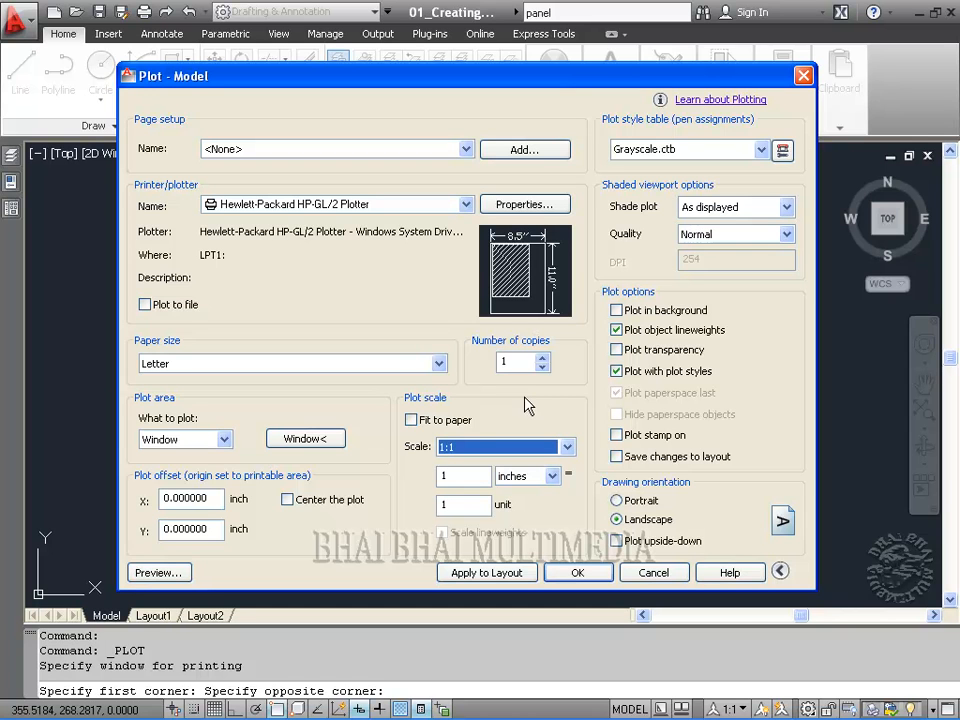
pyautogui.click(330, 502)
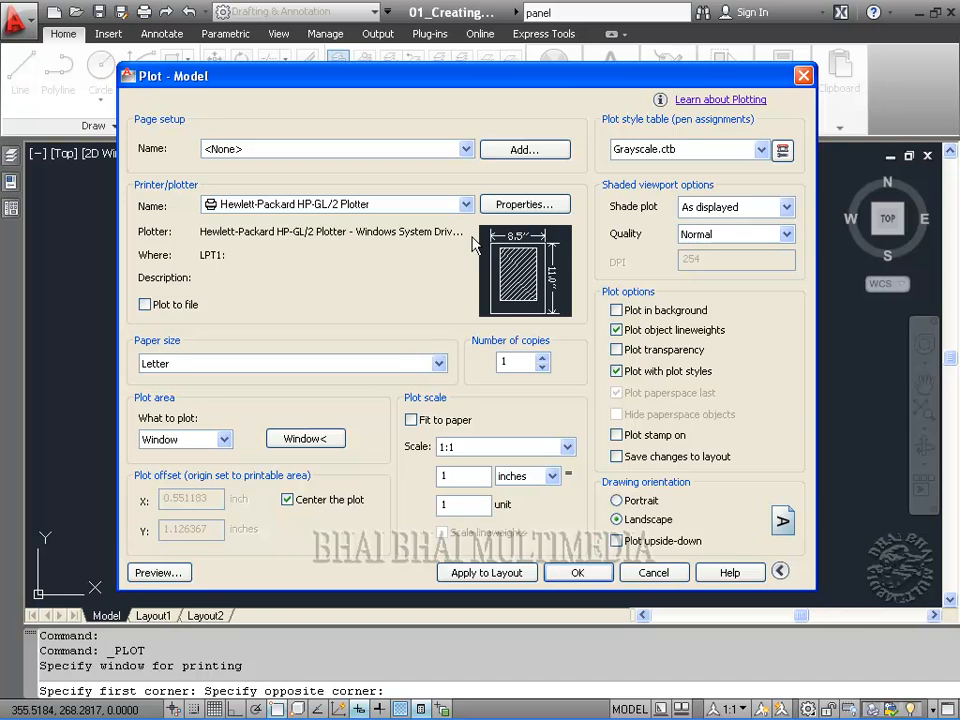
# Step: Preview the grayscale plot up close, leave the preview and cancel the plot setup
pyautogui.click(165, 572)
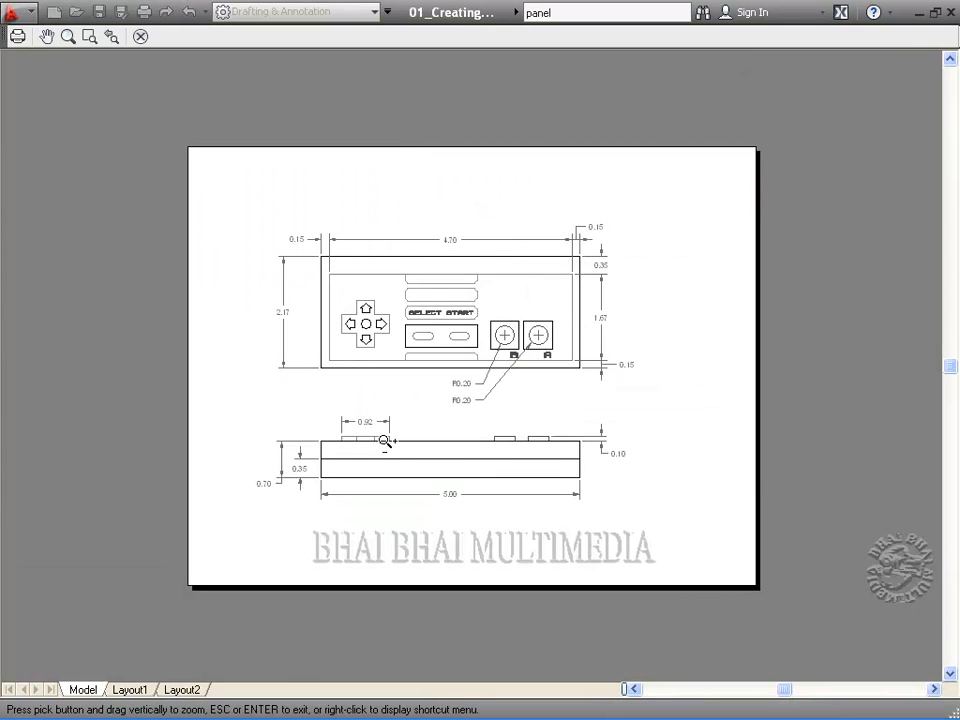
pyautogui.scroll(5, 397, 361)
pyautogui.scroll(-6, 397, 361)
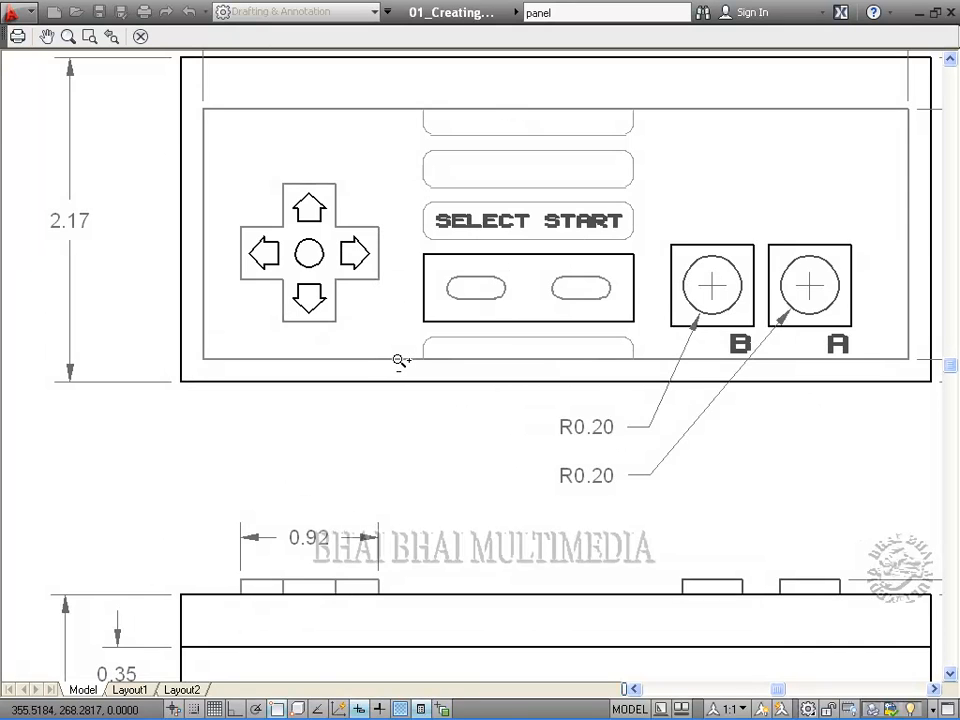
pyautogui.click(140, 36)
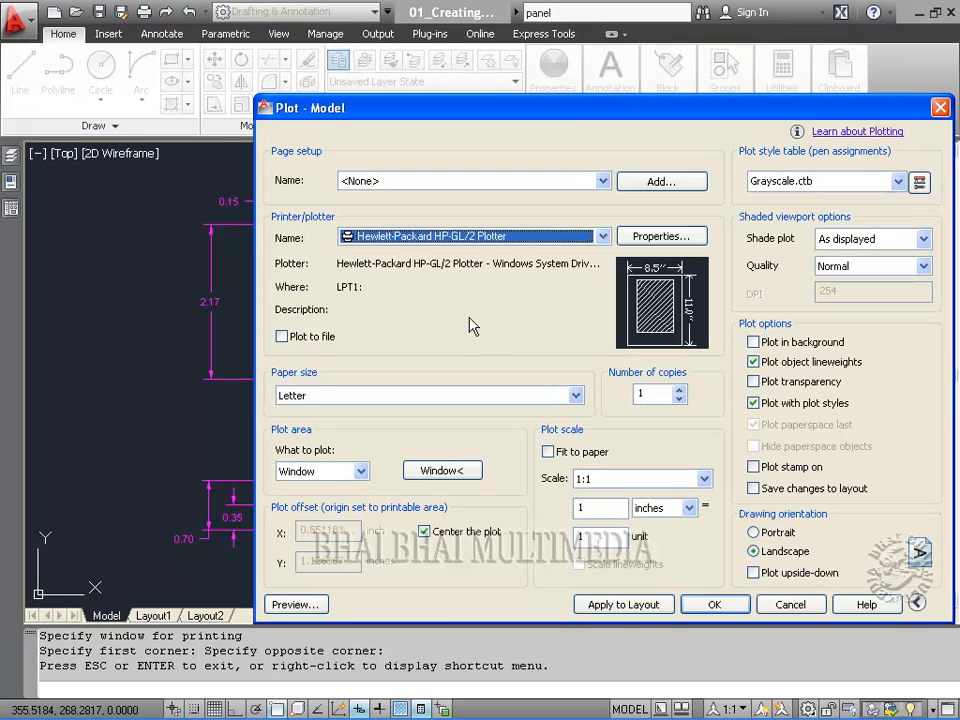
pyautogui.moveTo(575, 110); pyautogui.dragTo(462, 112)
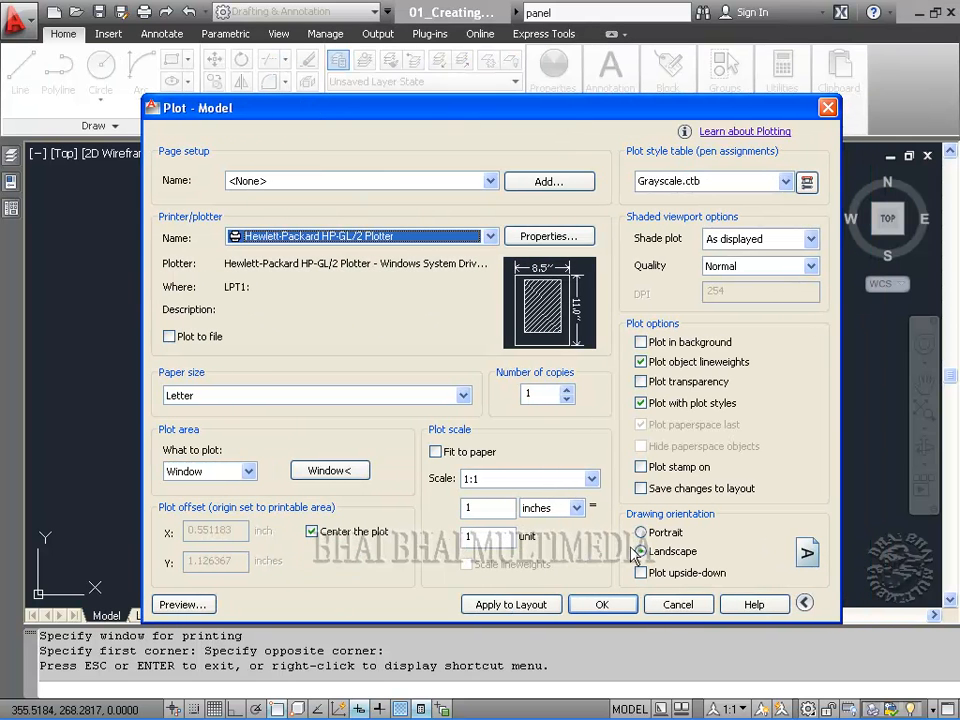
pyautogui.click(670, 608)
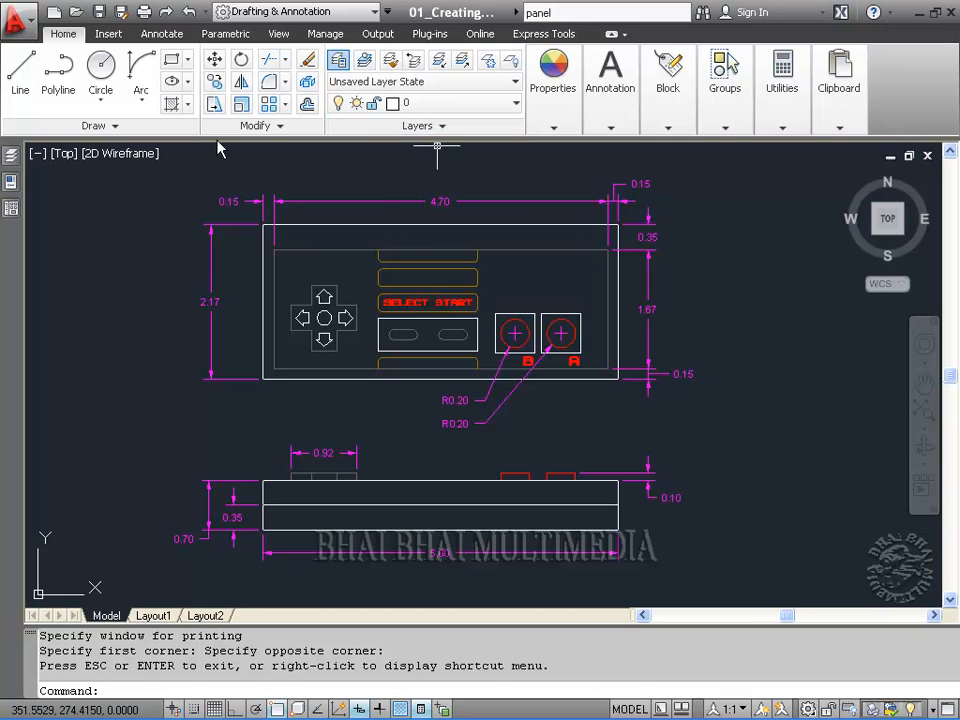
# Step: Check the color index assigned to the brown plastic layer, leaving the color selection without changes
pyautogui.moveTo(12, 159)
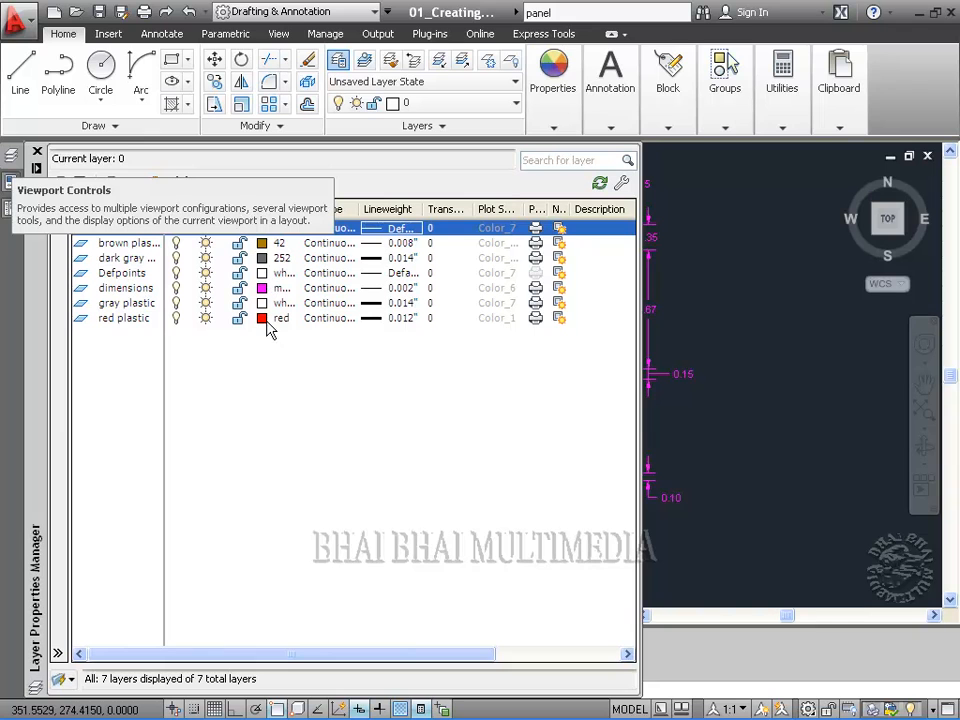
pyautogui.click(262, 245)
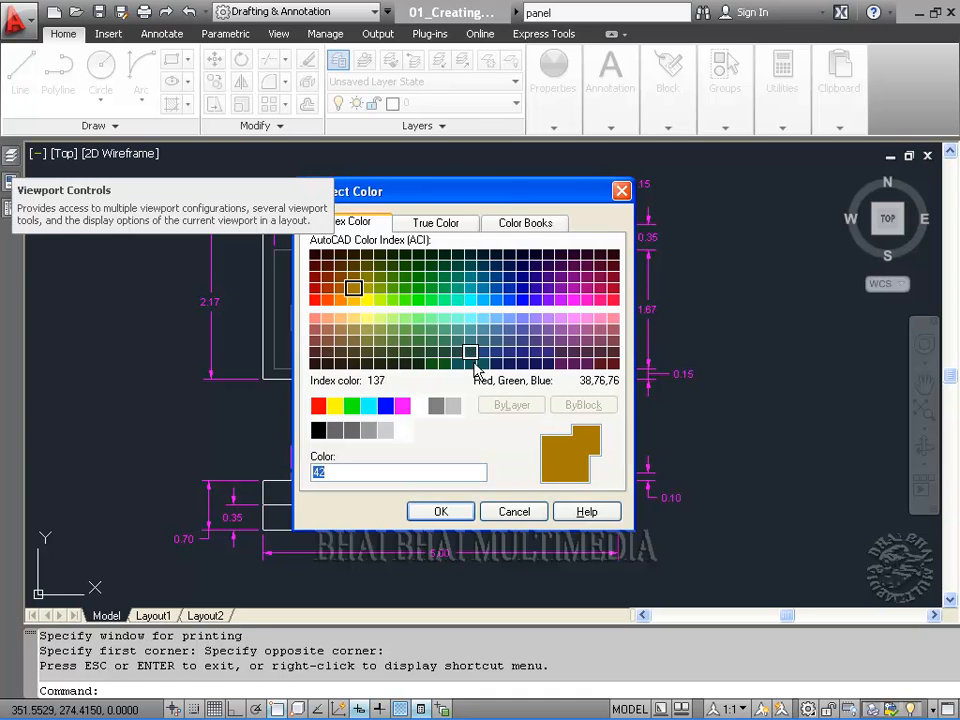
pyautogui.click(514, 512)
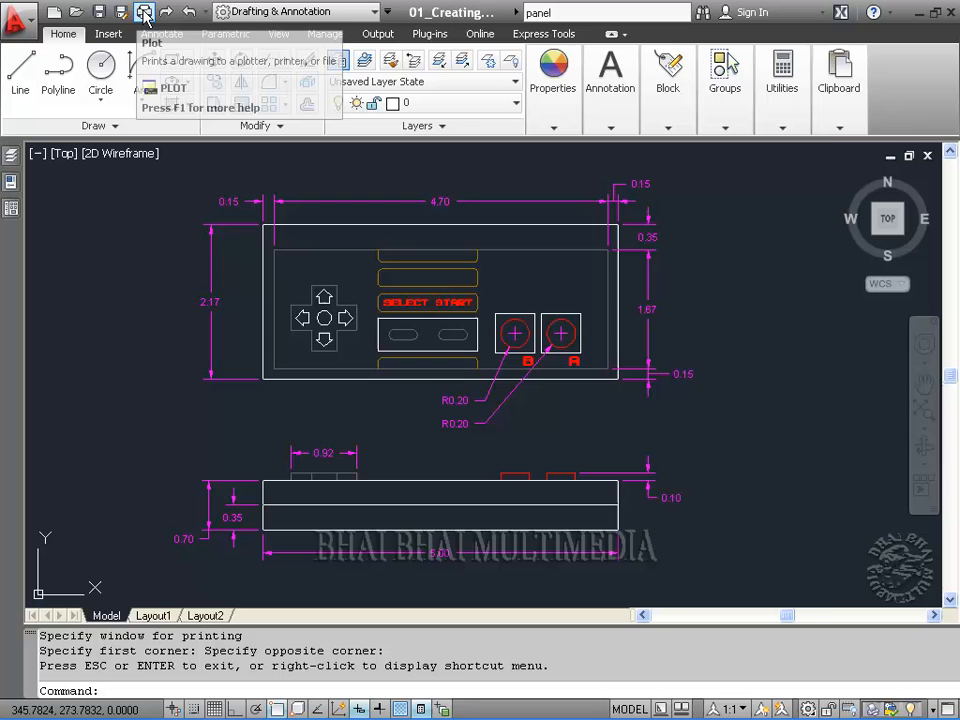
# Step: Open the Grayscale.ctb plot style table from a new plot setup and set Color 42 to plot in Red
pyautogui.click(145, 14)
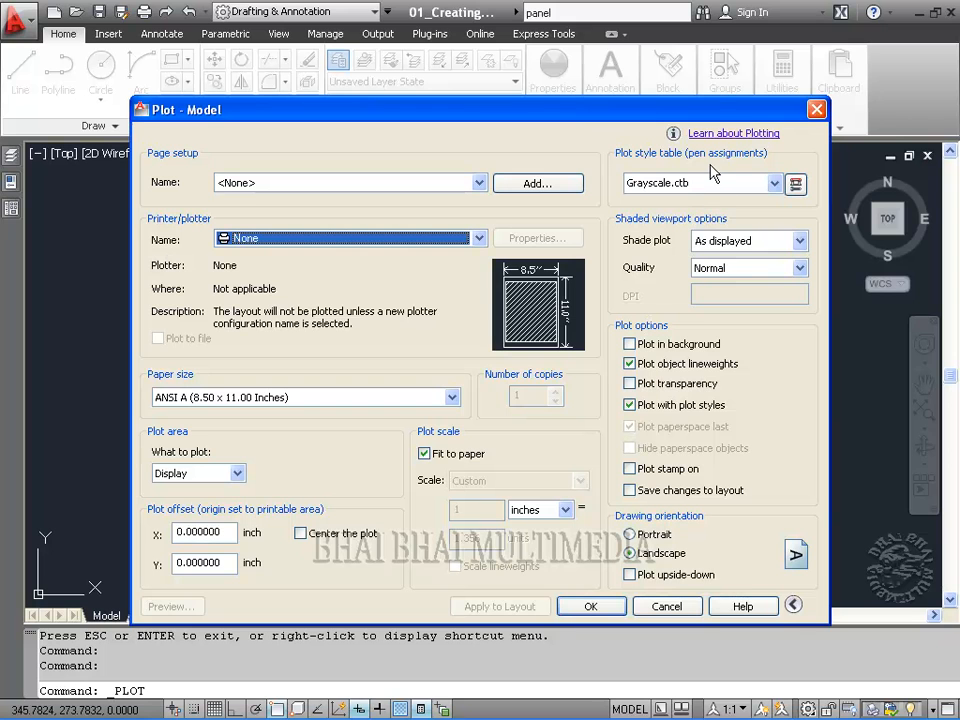
pyautogui.click(795, 184)
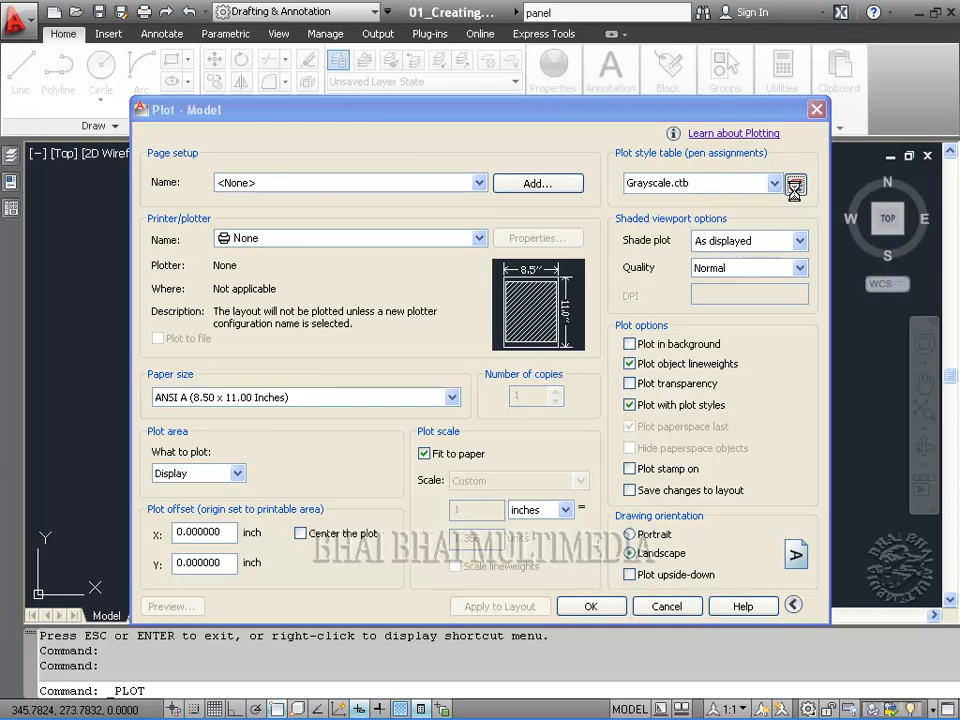
pyautogui.moveTo(446, 218); pyautogui.dragTo(444, 240)
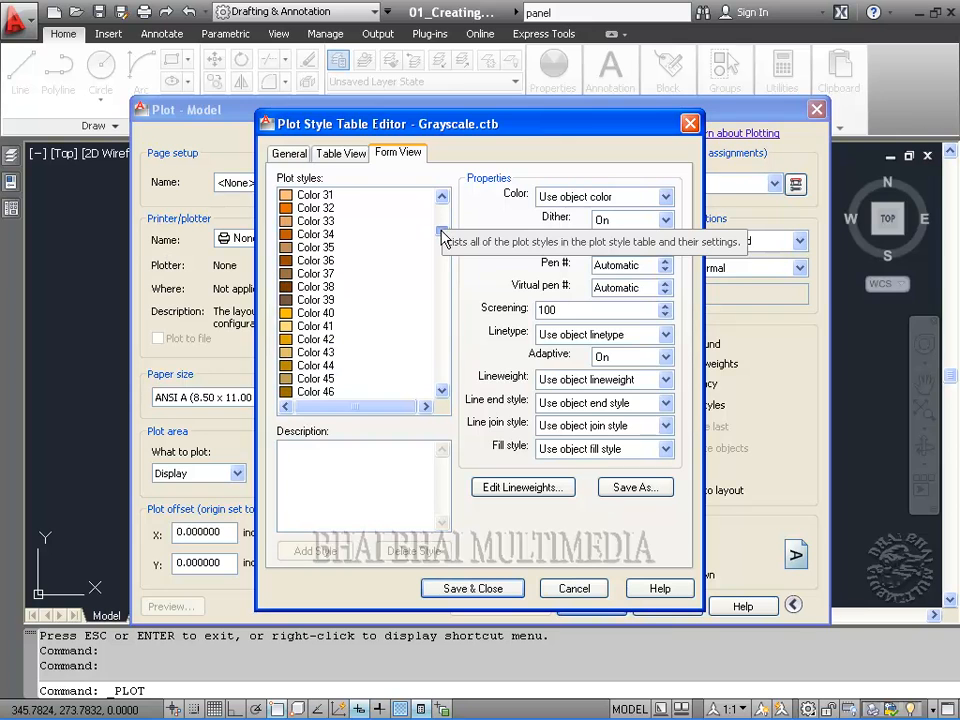
pyautogui.click(316, 339)
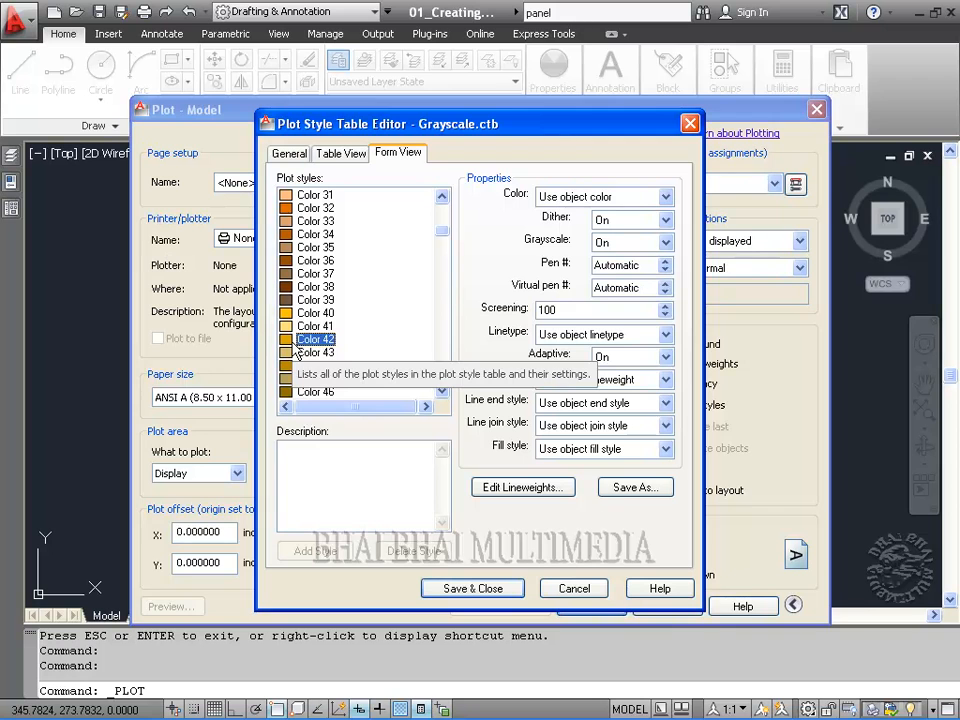
pyautogui.click(665, 197)
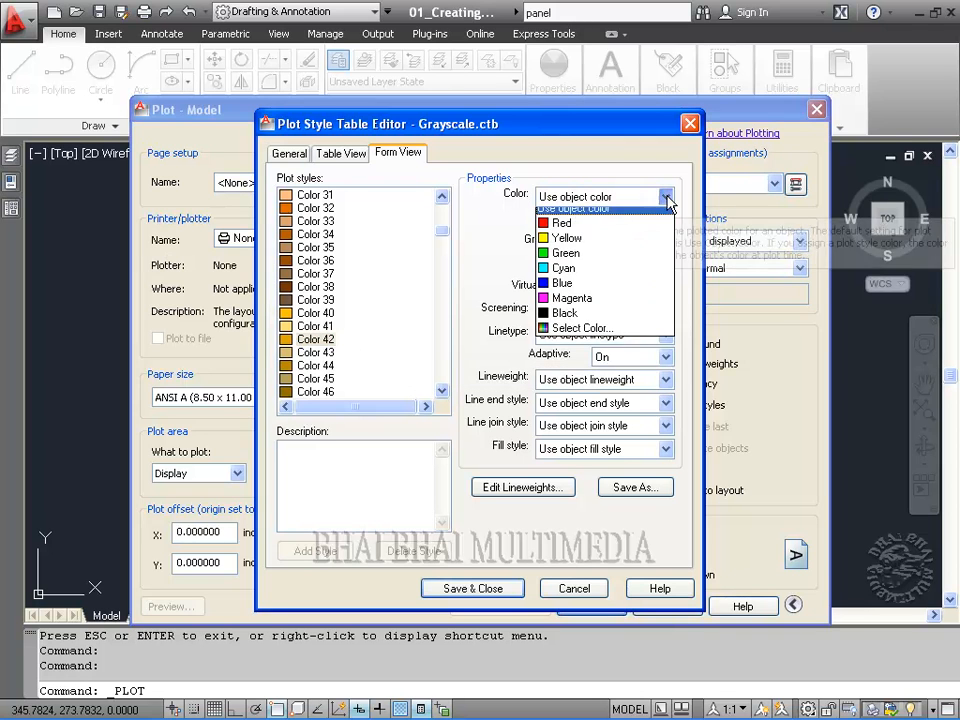
pyautogui.click(558, 230)
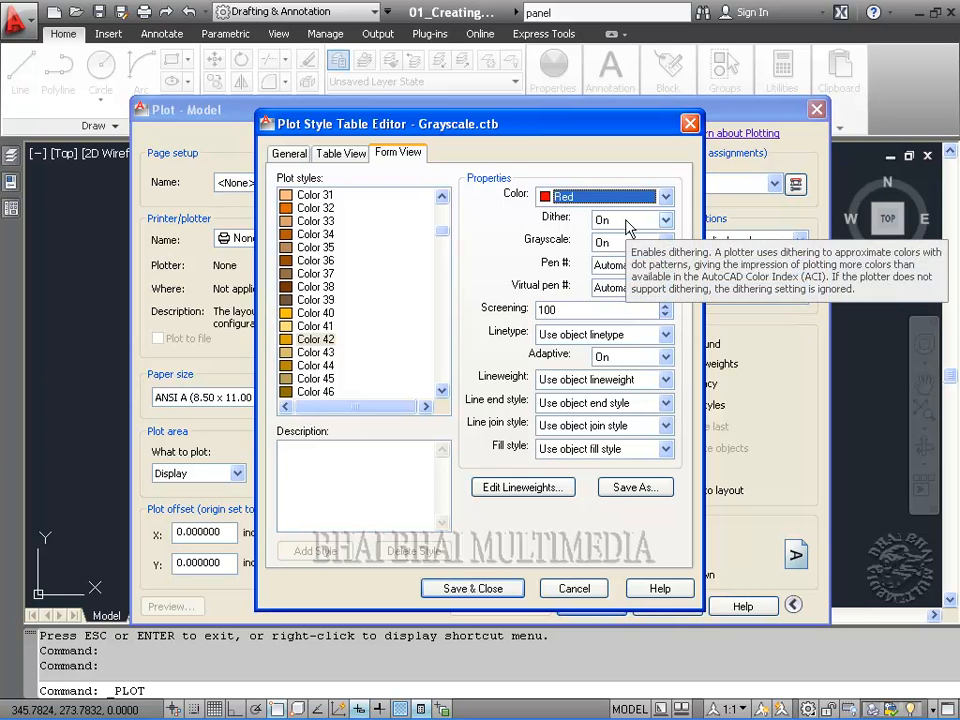
# Step: Save the edited plot style table under the name Red Color and close its editor
pyautogui.click(630, 490)
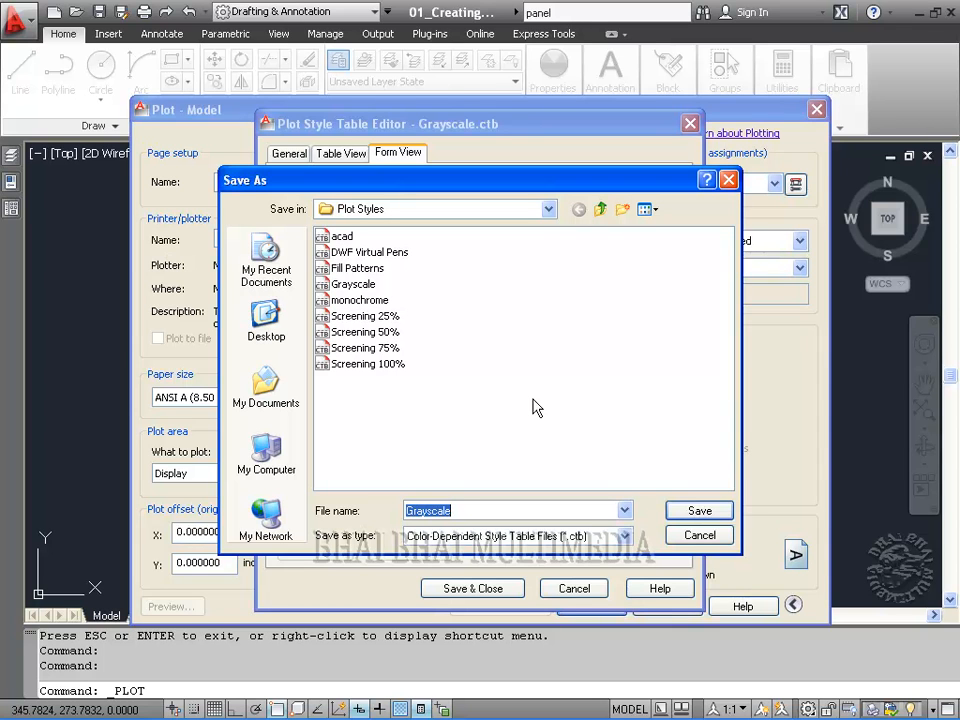
pyautogui.write('Red Color')
pyautogui.click(698, 509)
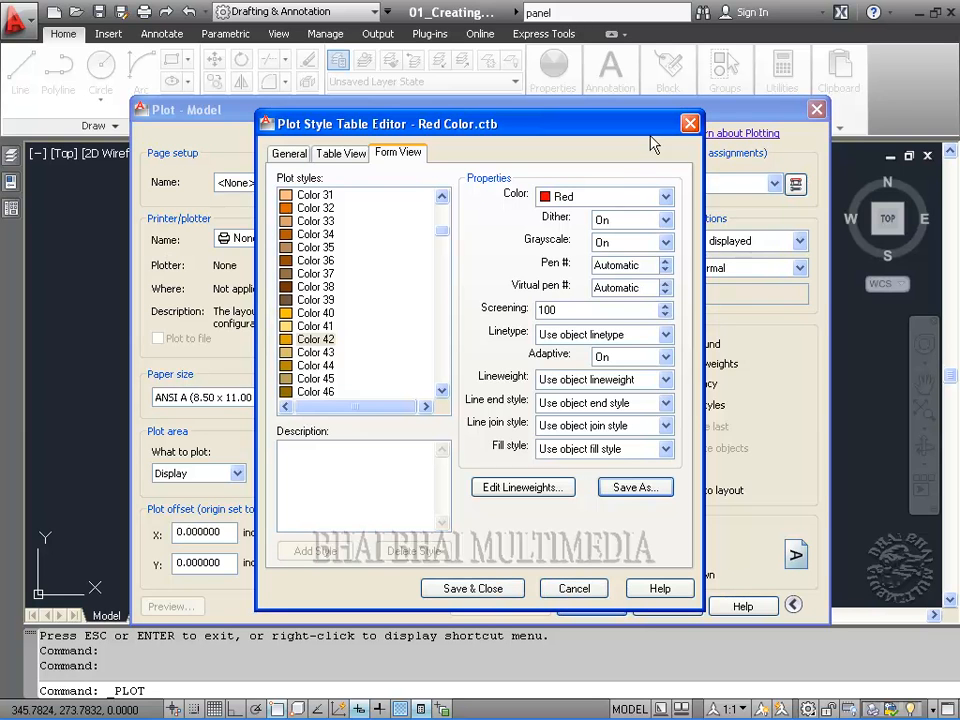
pyautogui.click(690, 123)
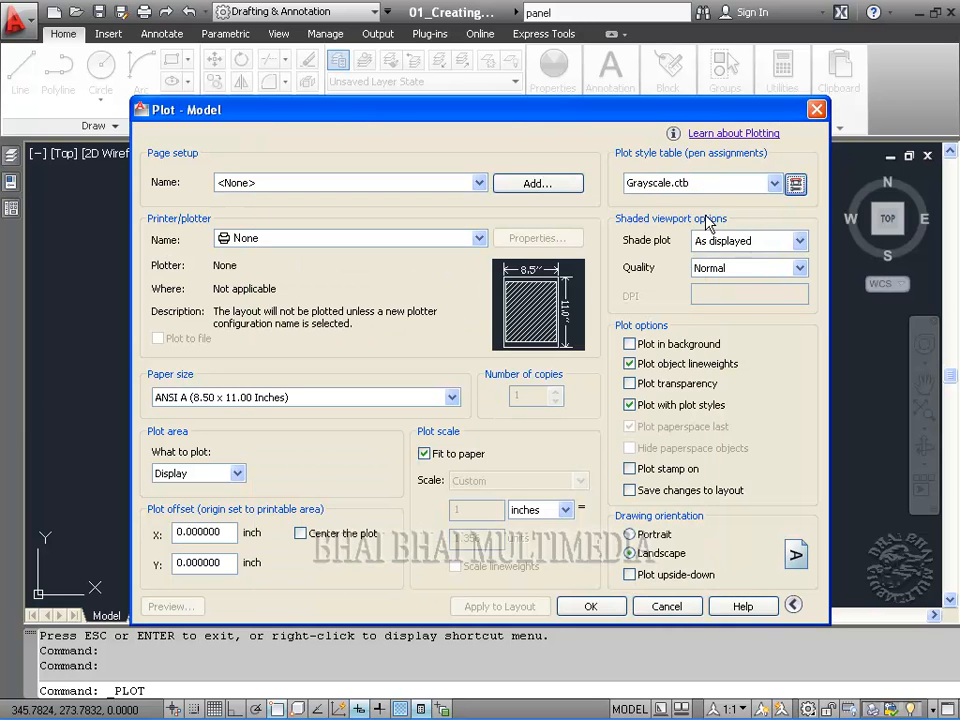
# Step: Select Red Color.ctb as the plot style table and assign it to all layouts
pyautogui.click(774, 184)
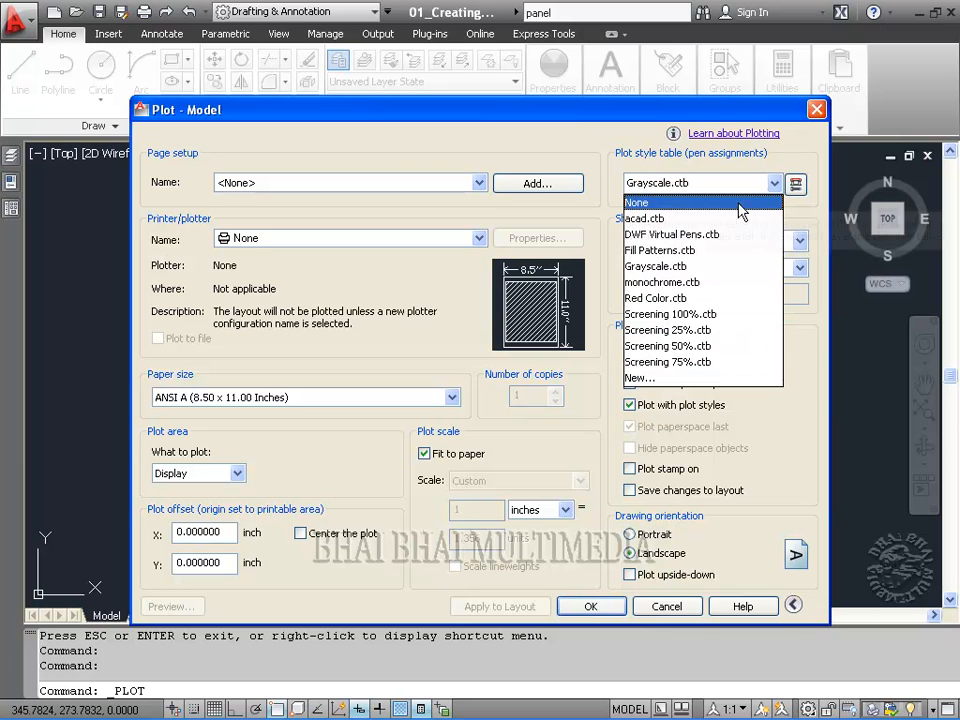
pyautogui.click(672, 299)
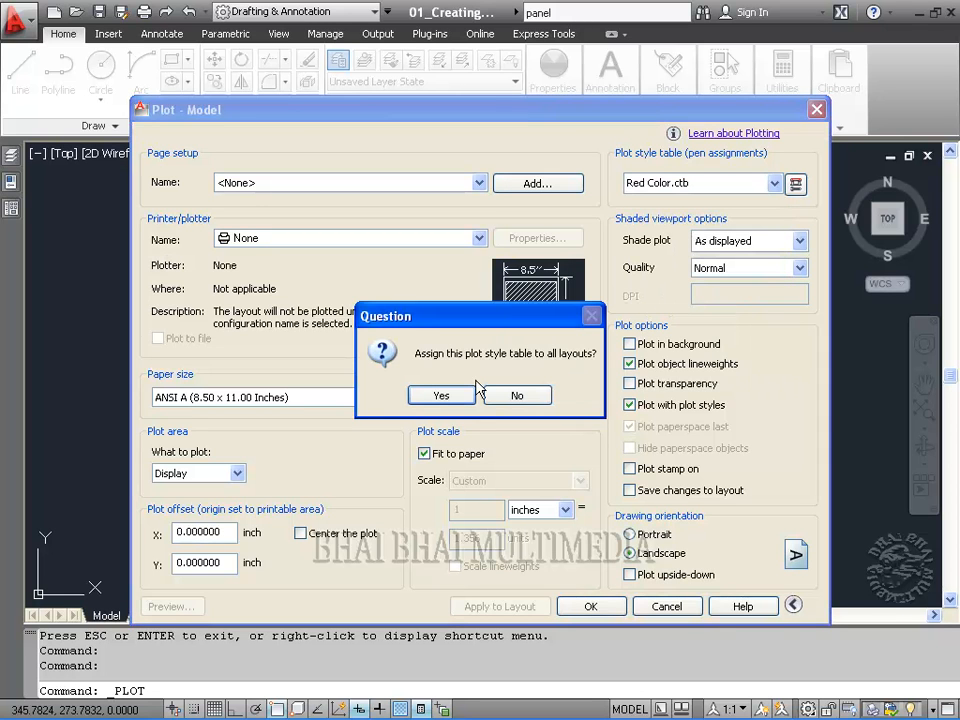
pyautogui.click(440, 395)
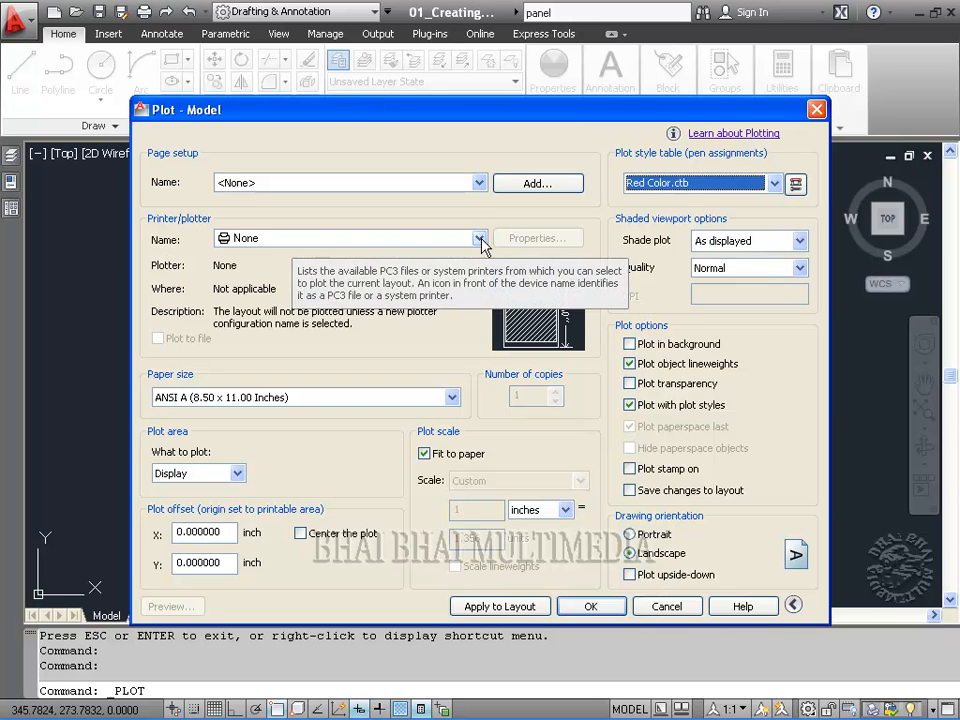
# Step: Choose the Hewlett-Packard HP-GL/2 Plotter and define a window plot area around both controller views with their dimensions
pyautogui.click(480, 240)
pyautogui.click(320, 268)
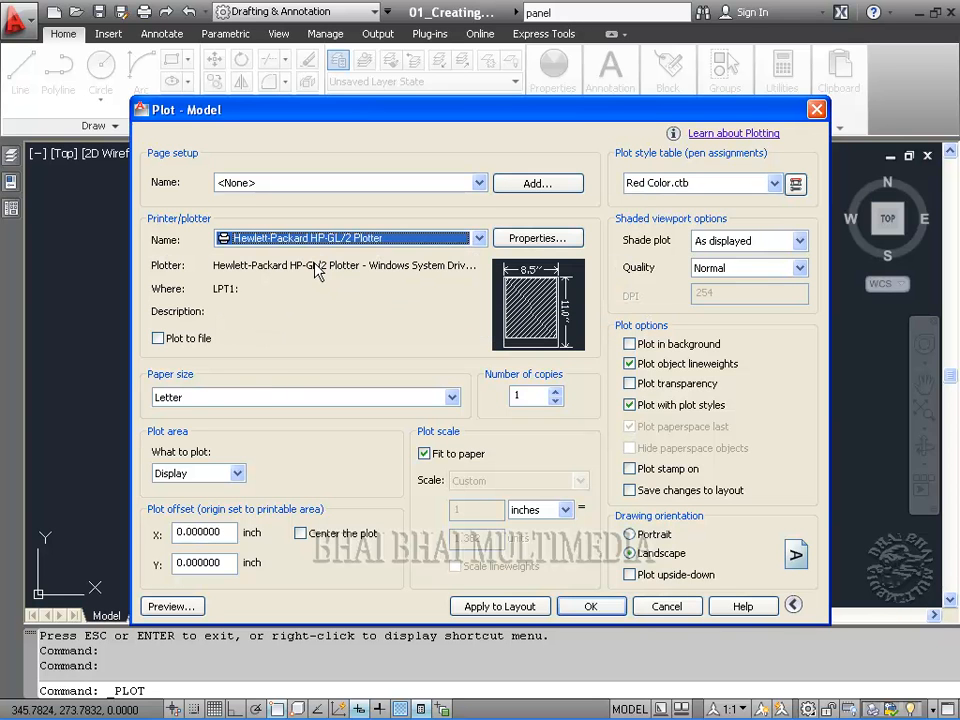
pyautogui.click(232, 473)
pyautogui.click(201, 527)
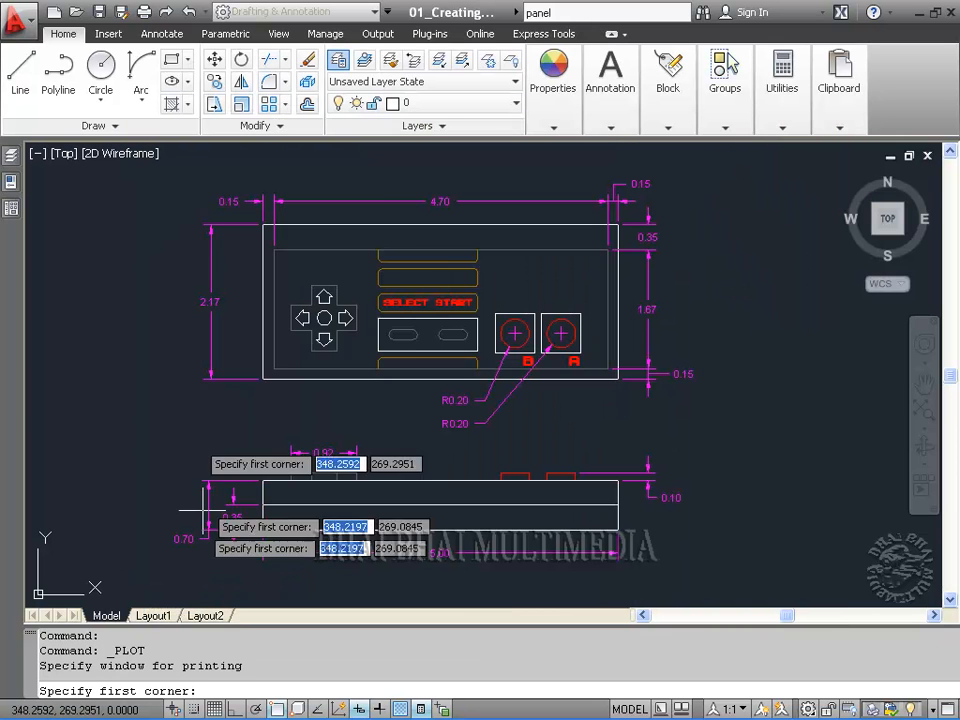
pyautogui.click(154, 170)
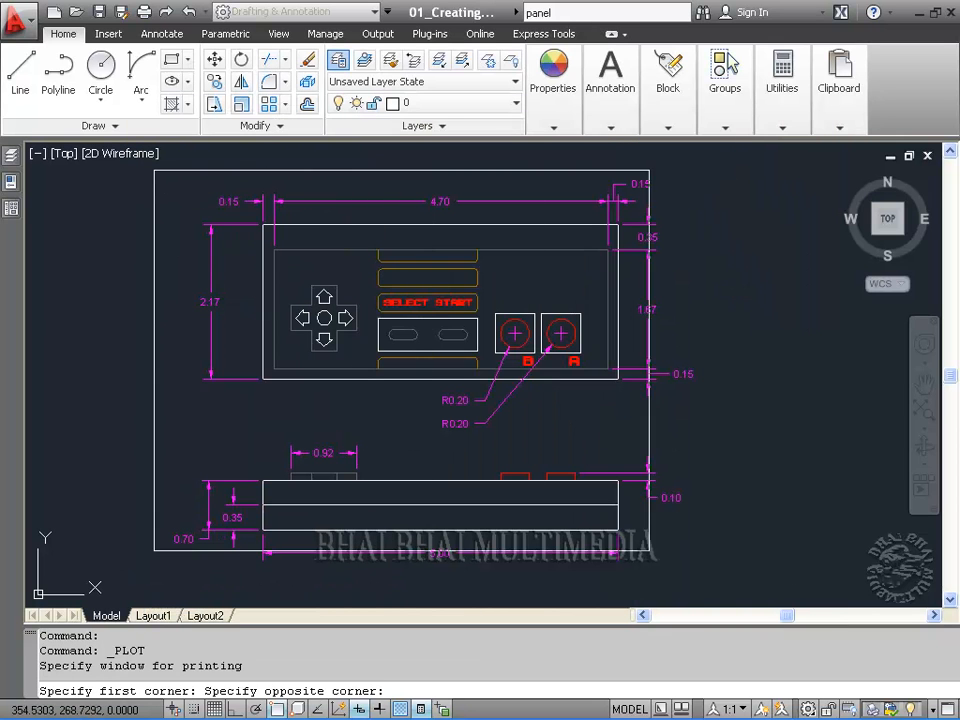
pyautogui.click(731, 583)
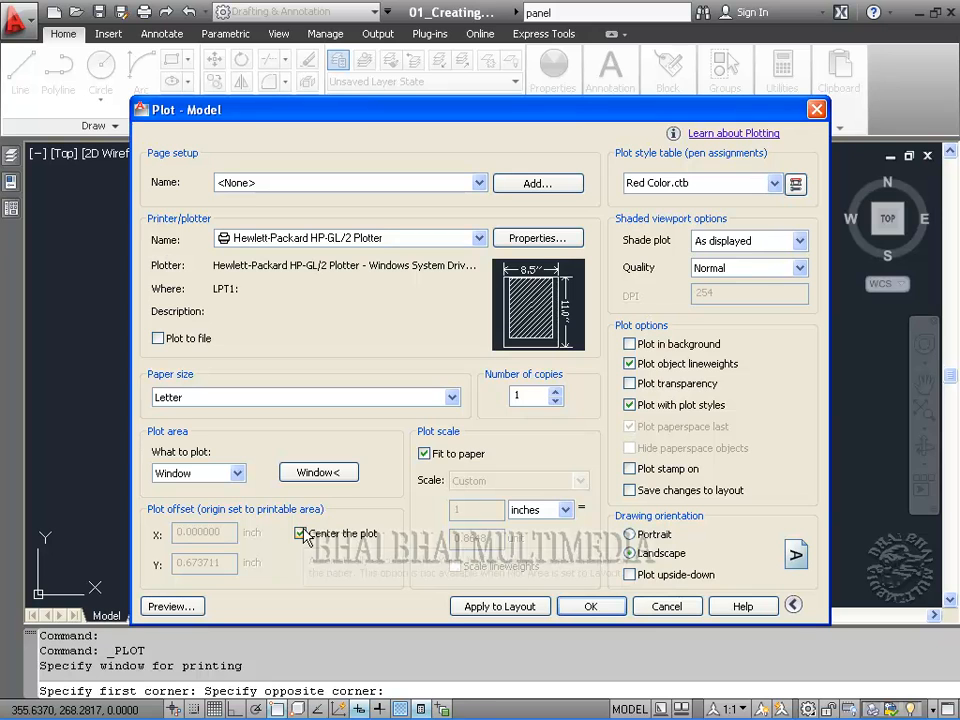
# Step: Center the plot, turn off Fit to paper and set the plot scale to 1:1
pyautogui.click(424, 453)
pyautogui.click(580, 481)
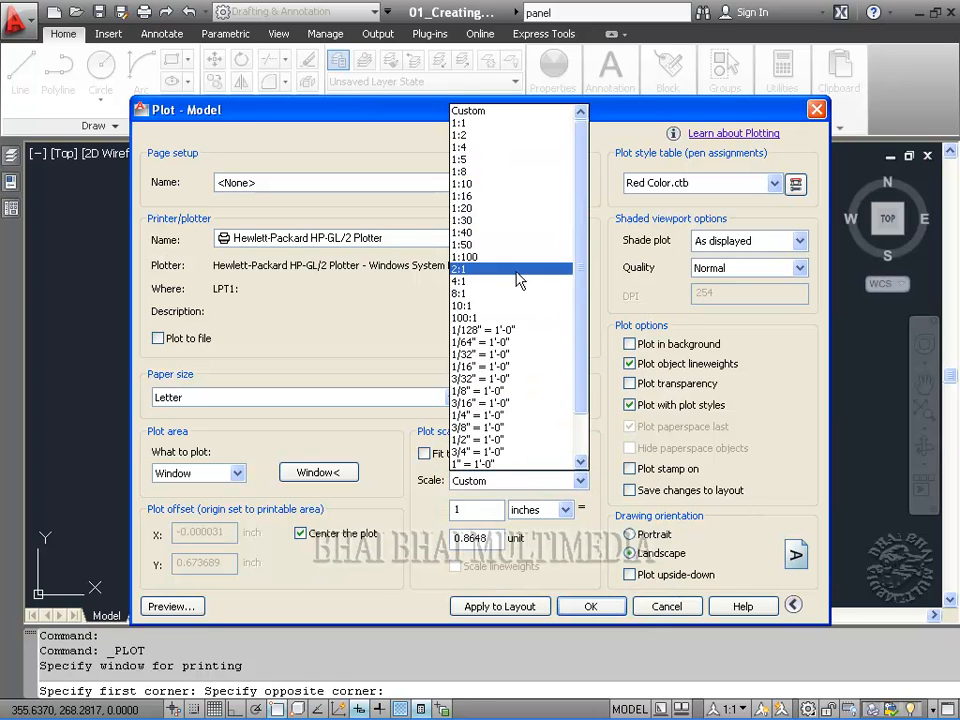
pyautogui.click(487, 126)
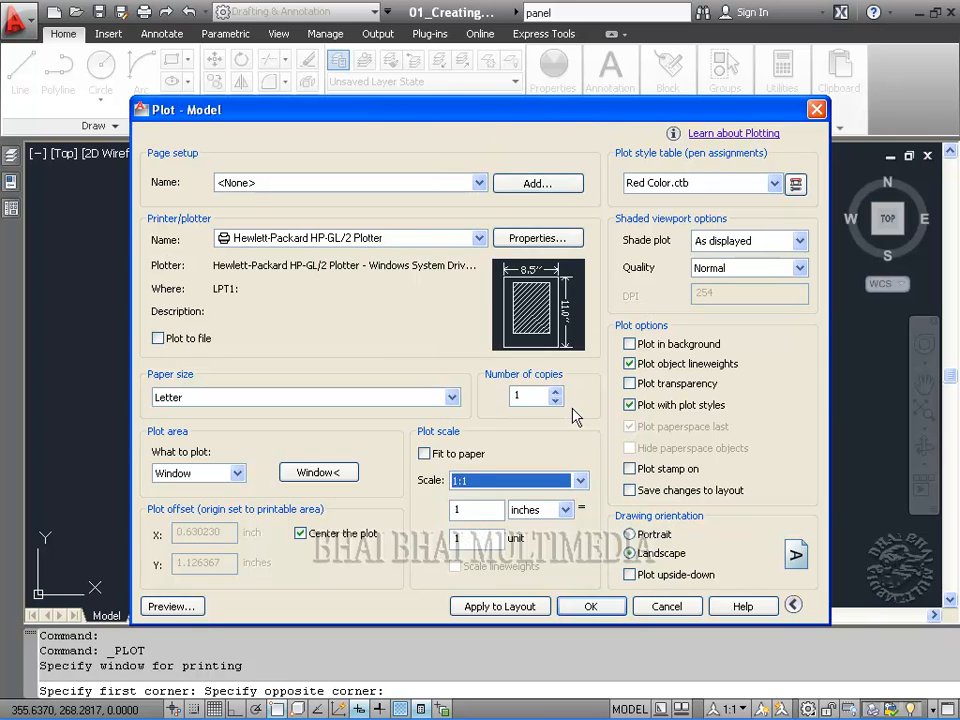
# Step: Preview the plot with the Red Color style table, examine how the Color 42 shapes plot, and close the preview
pyautogui.click(190, 606)
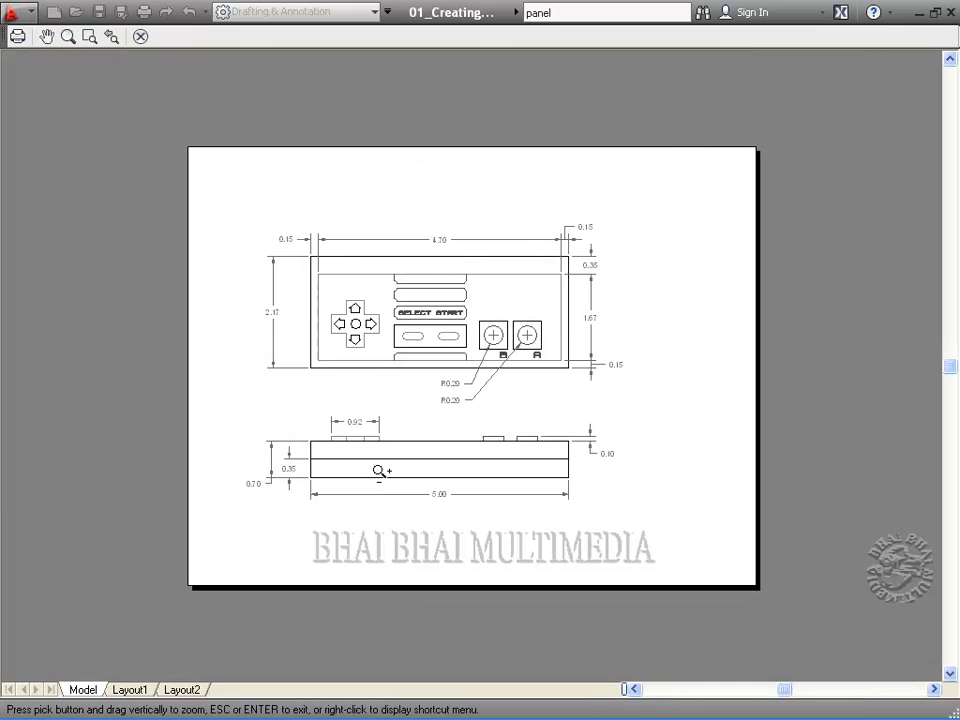
pyautogui.moveTo(380, 470); pyautogui.dragTo(479, 446)
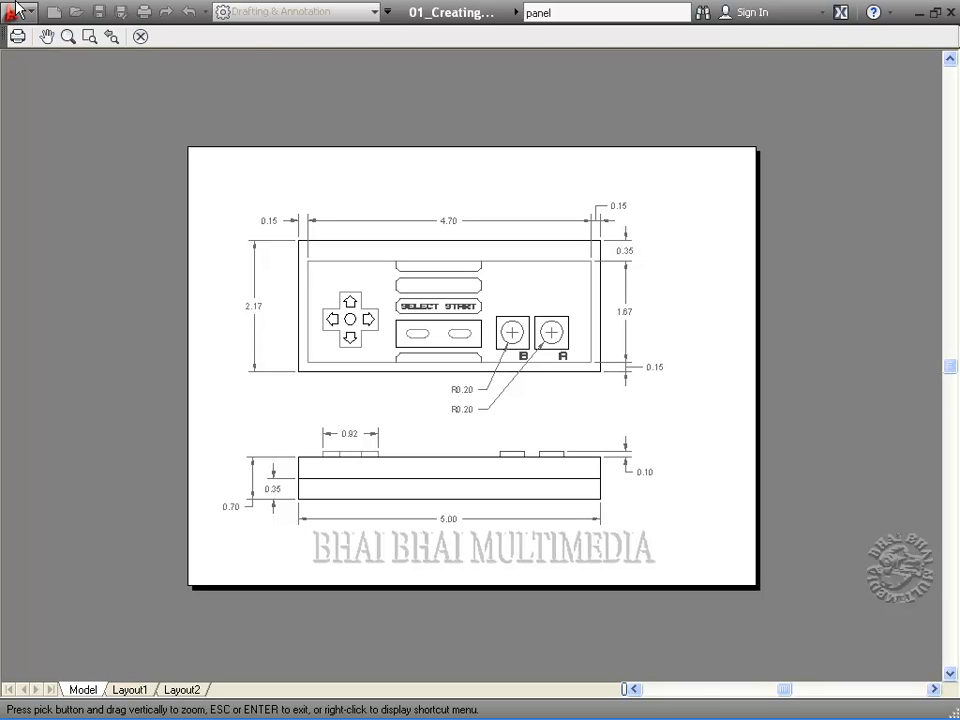
pyautogui.click(141, 36)
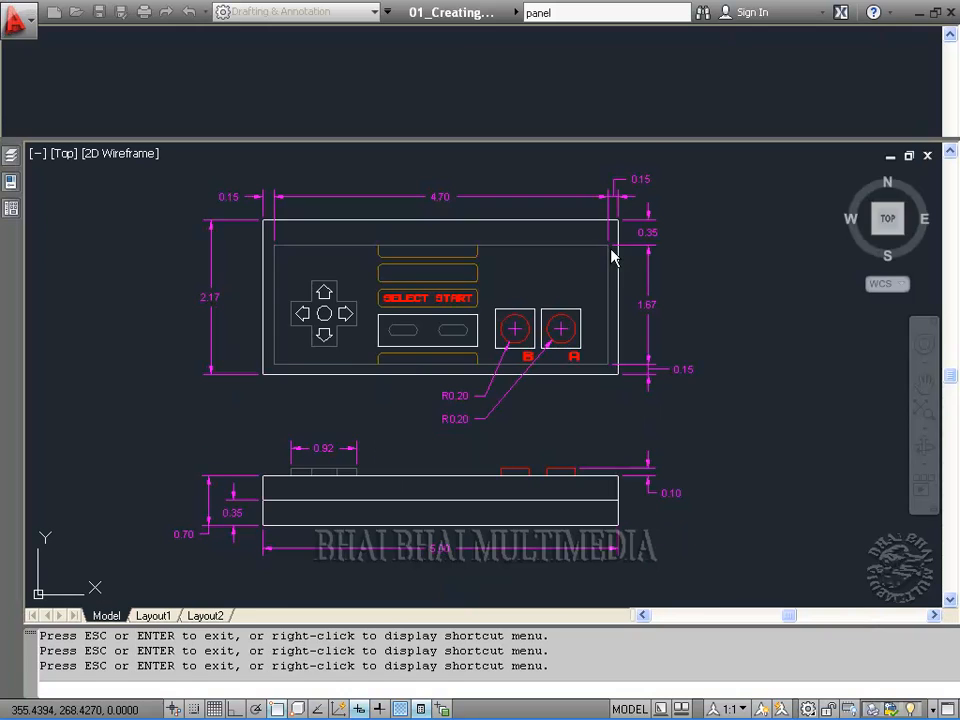